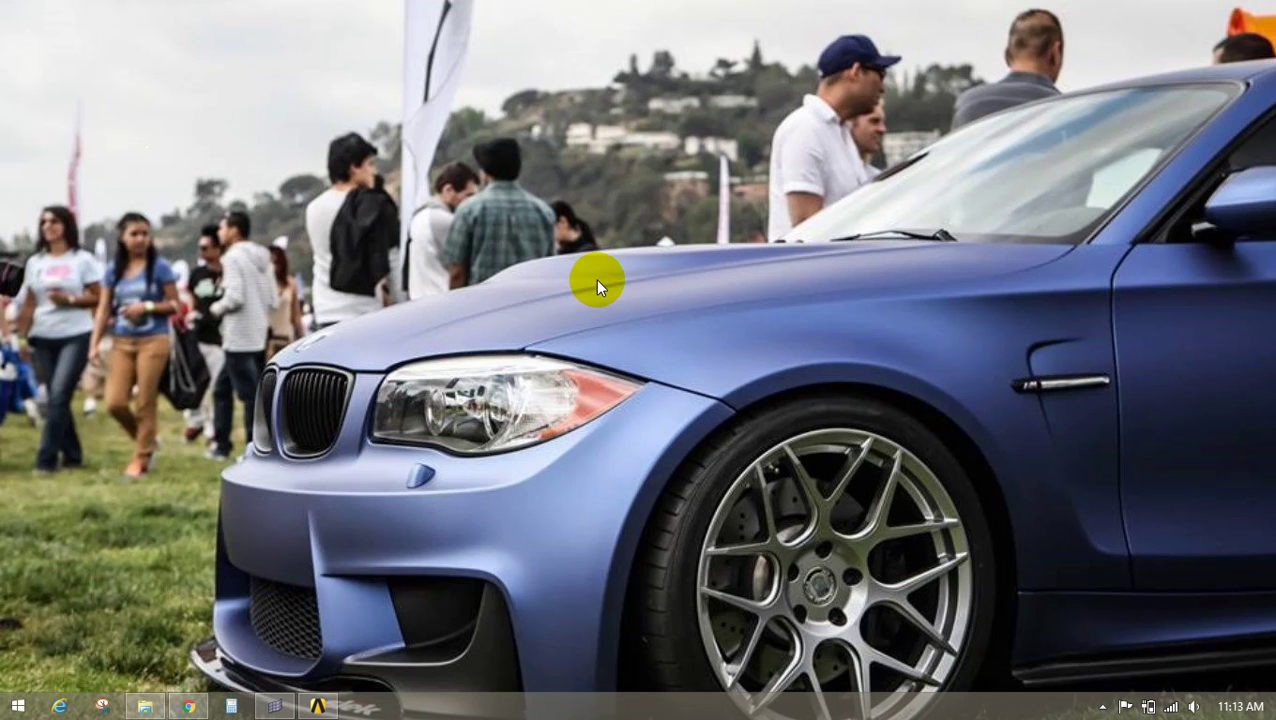
Count the displayed HyperMesh entities: 1331 nodes, 1000 elements and 1 component.
click(274, 706)
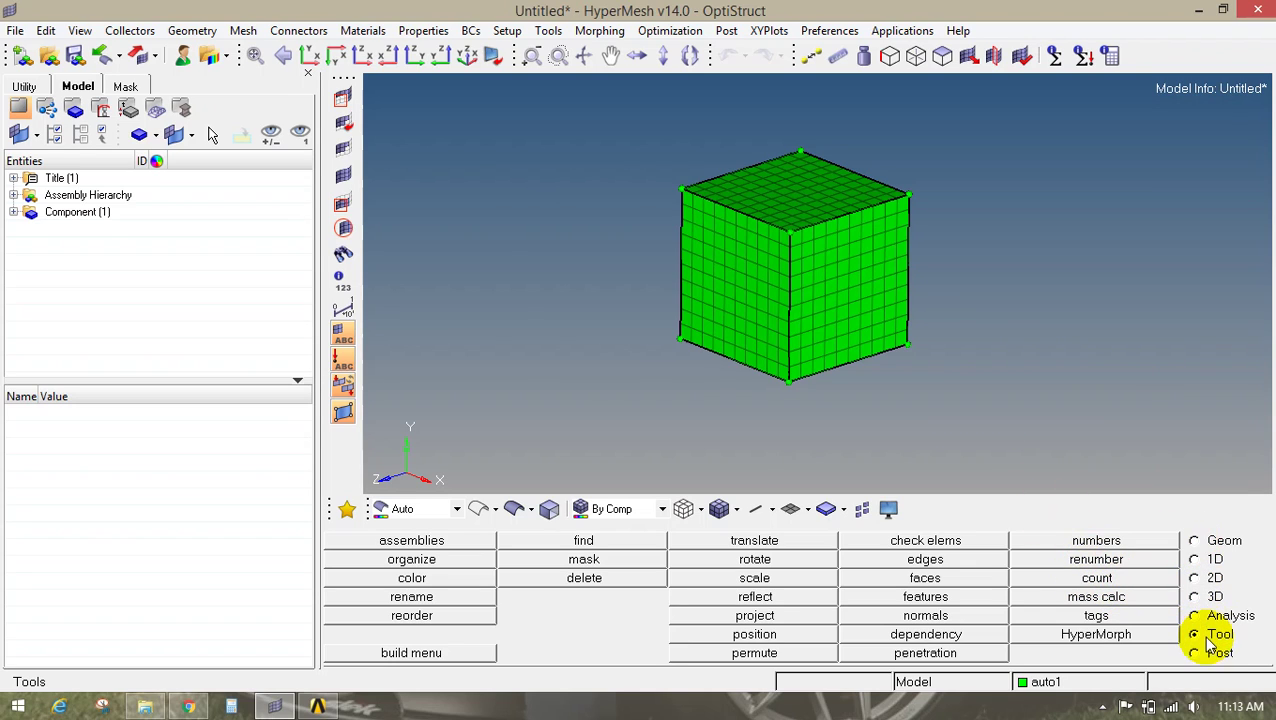
click(1110, 582)
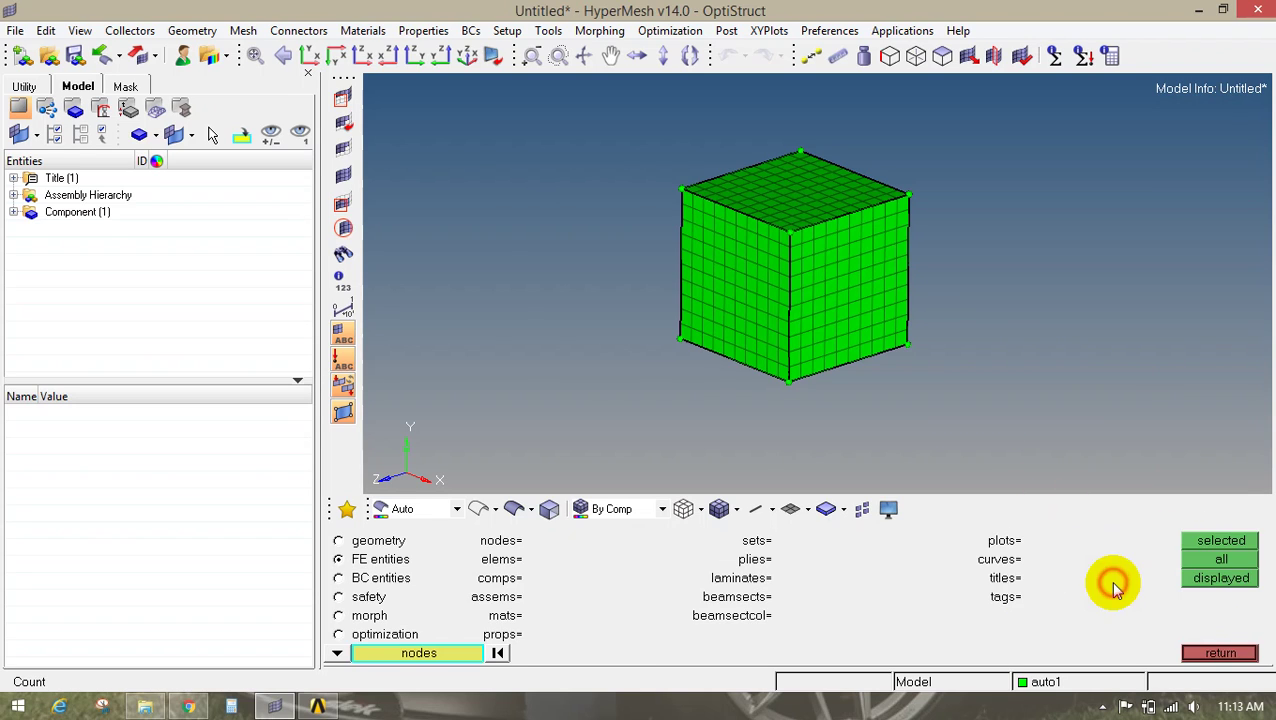
click(1201, 583)
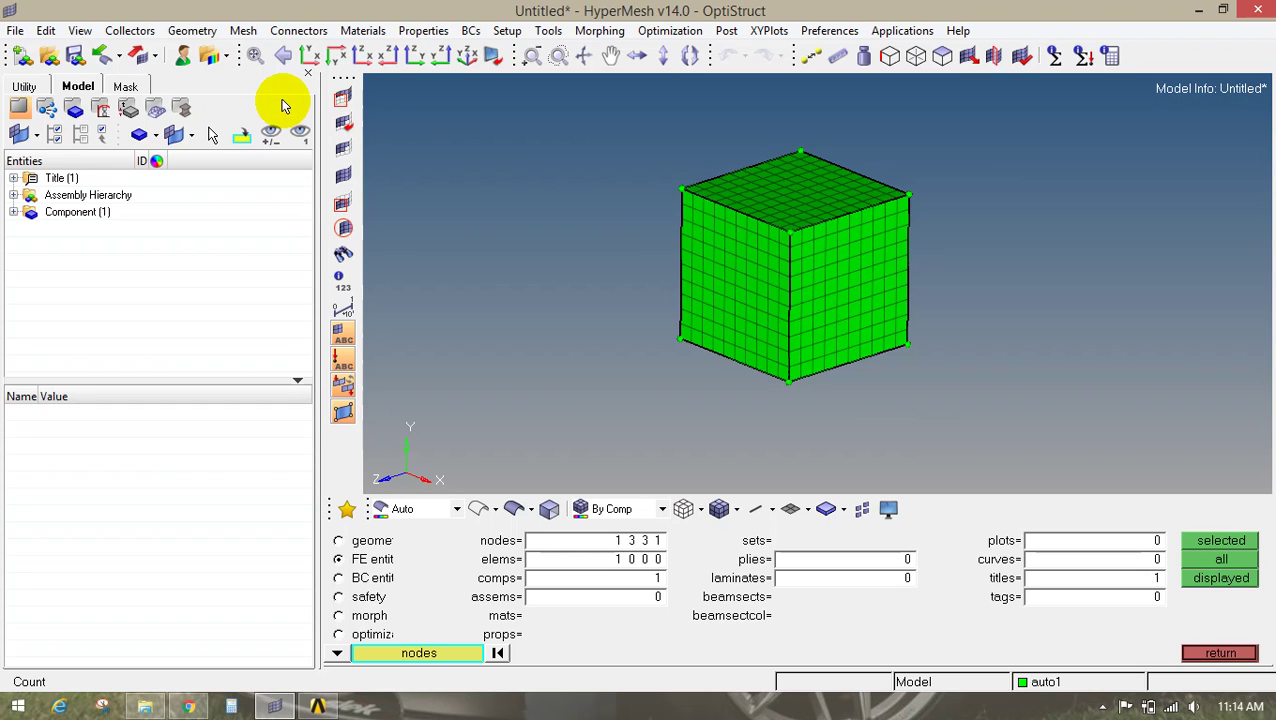
Open the Solver Deck export settings with Nastran as the file type.
click(17, 35)
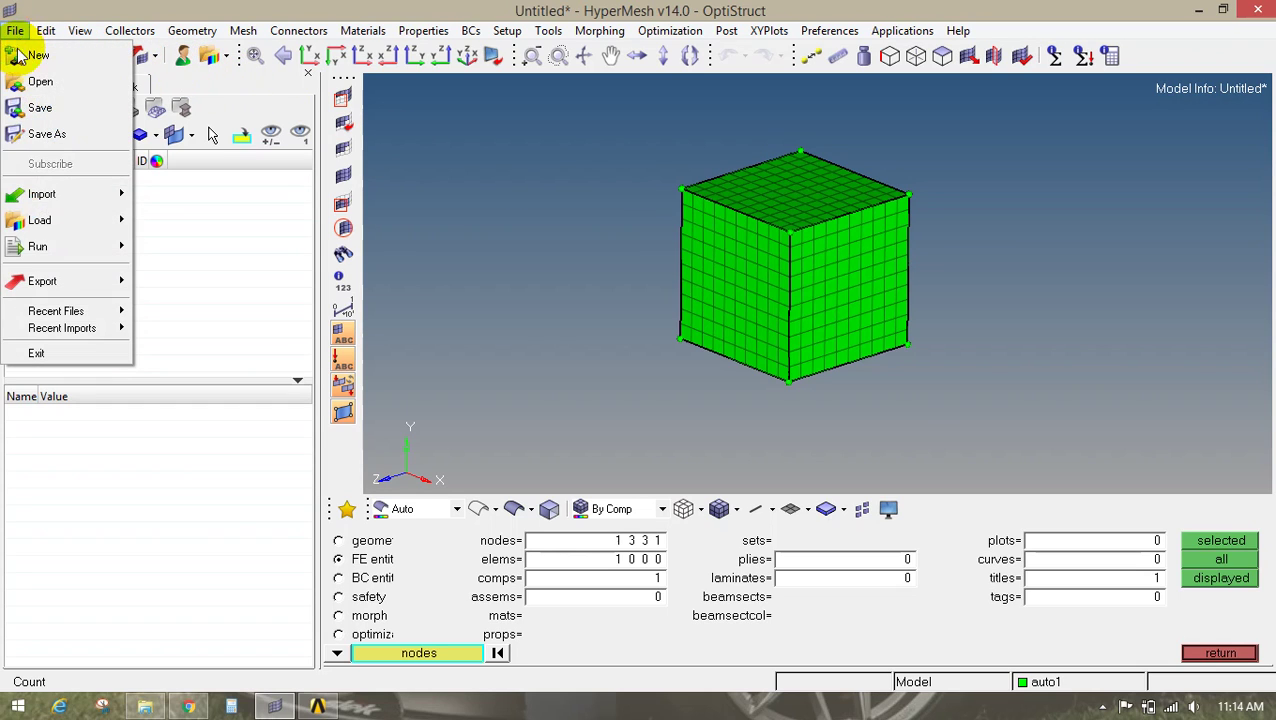
click(43, 282)
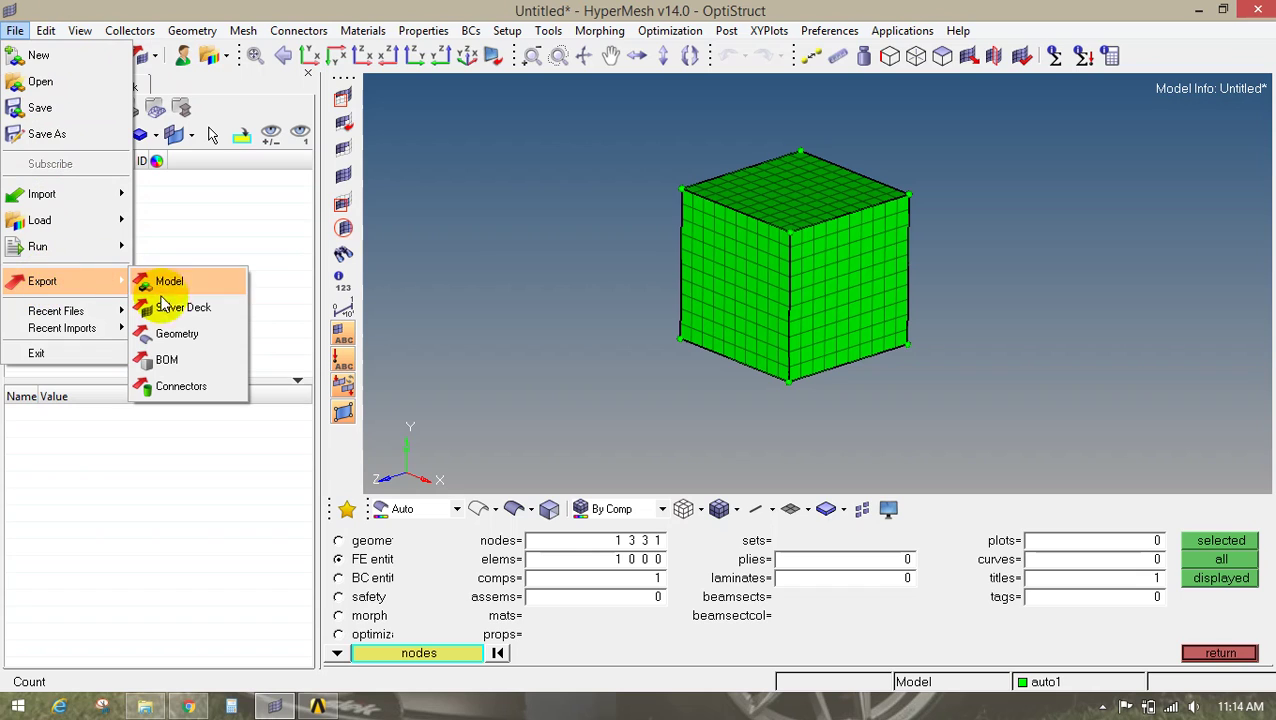
click(168, 310)
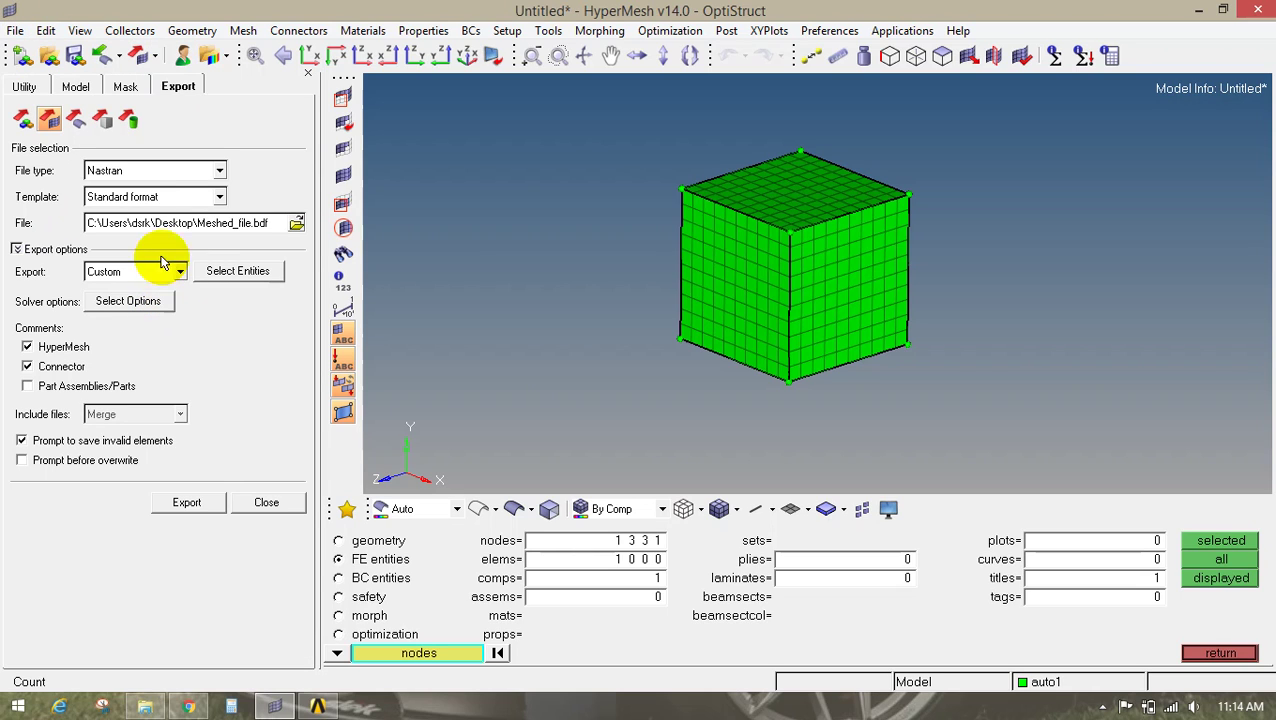
click(143, 174)
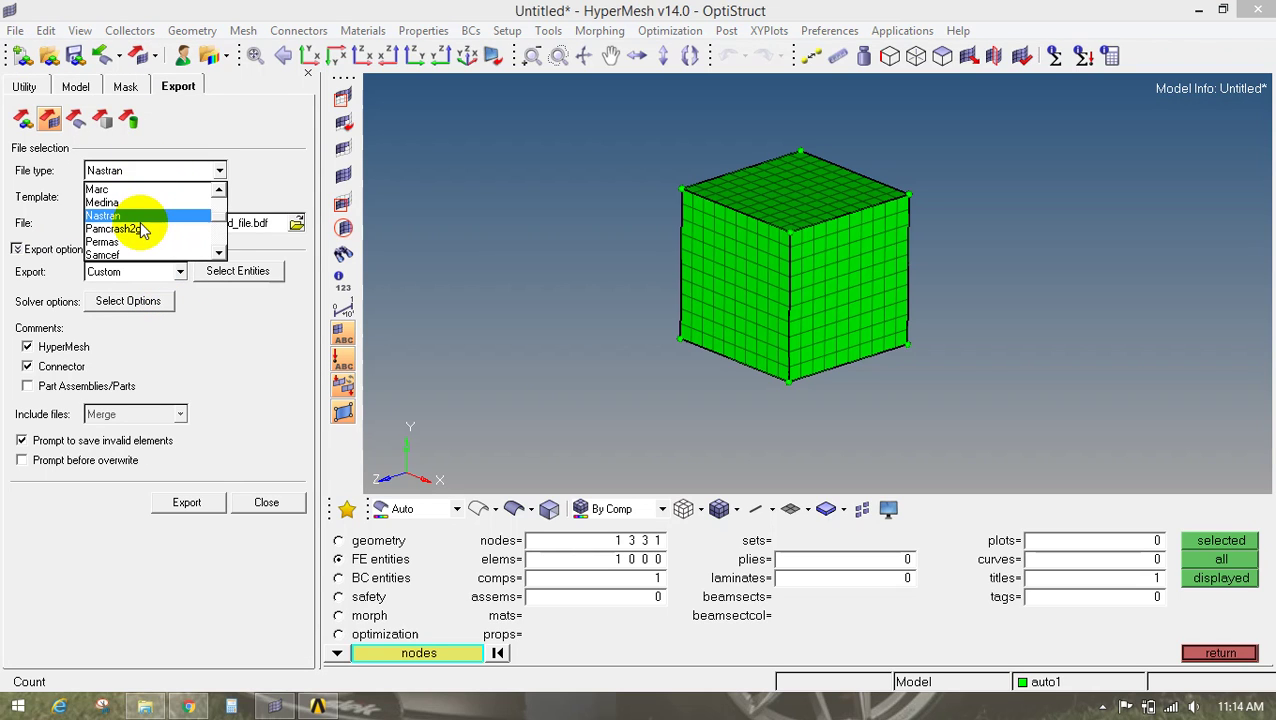
click(142, 216)
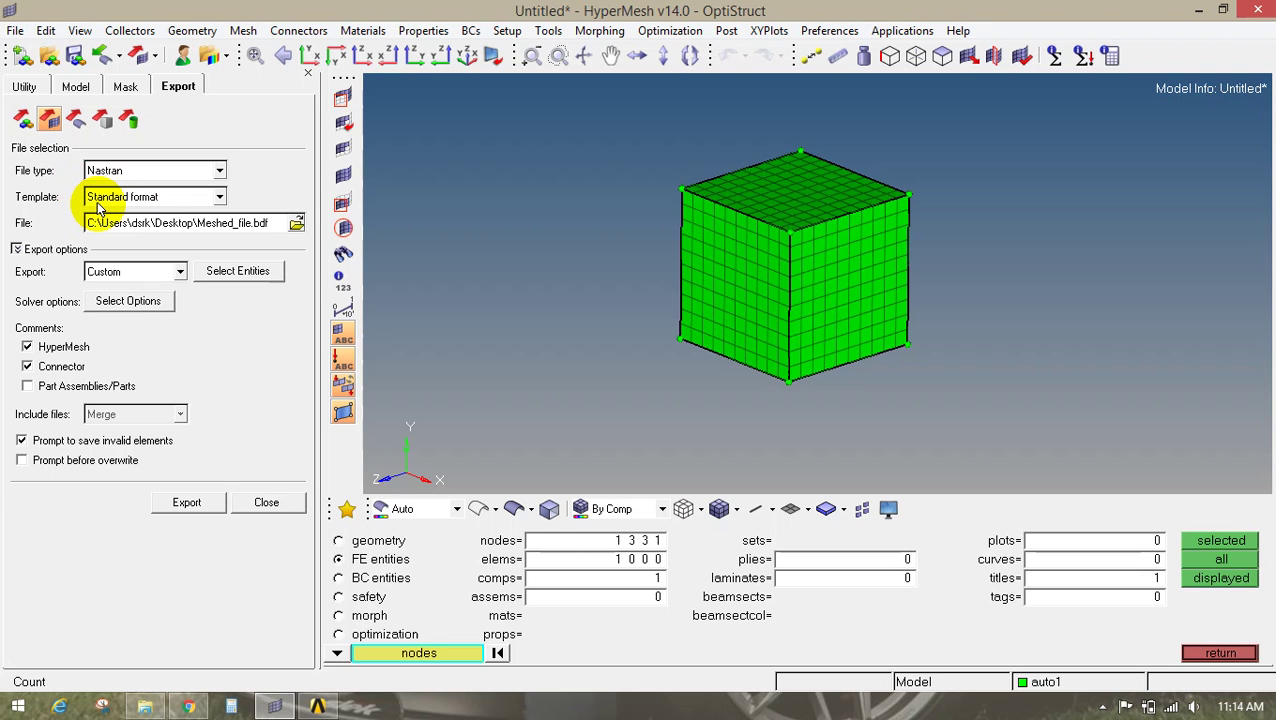
Export the cube mesh to the Desktop as meshed.bdf and close the export panel.
click(298, 224)
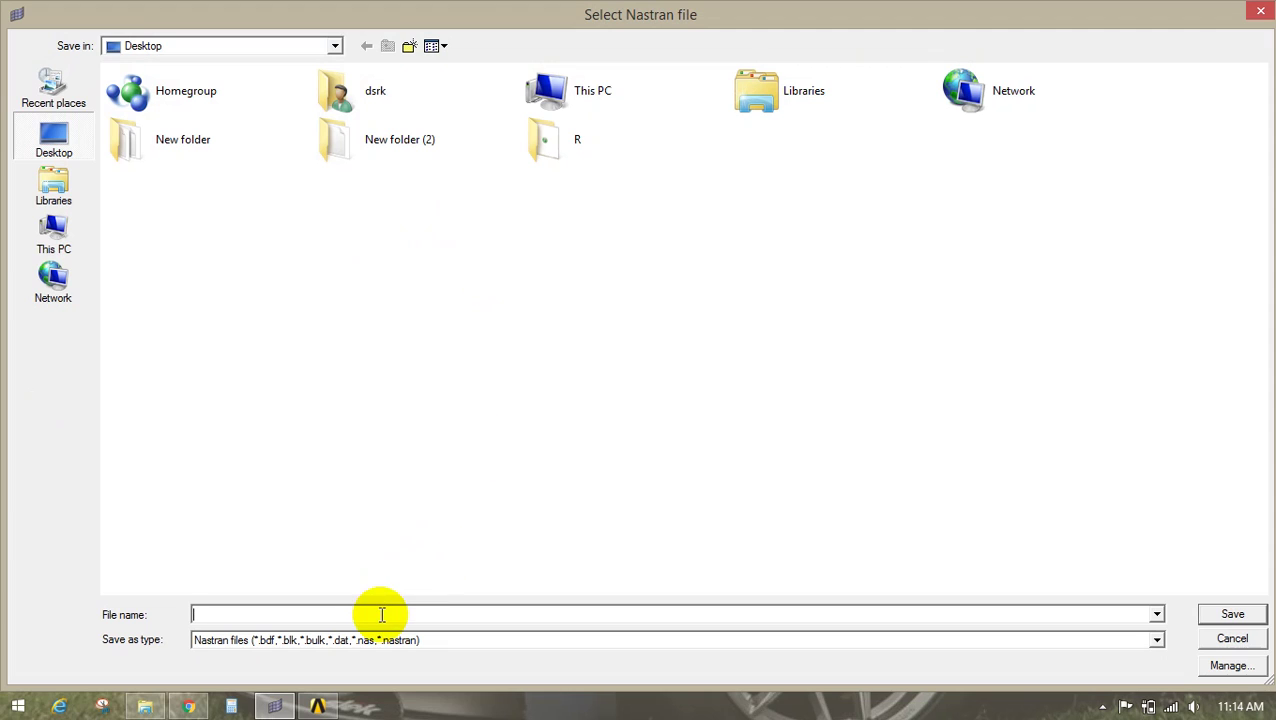
text(me)
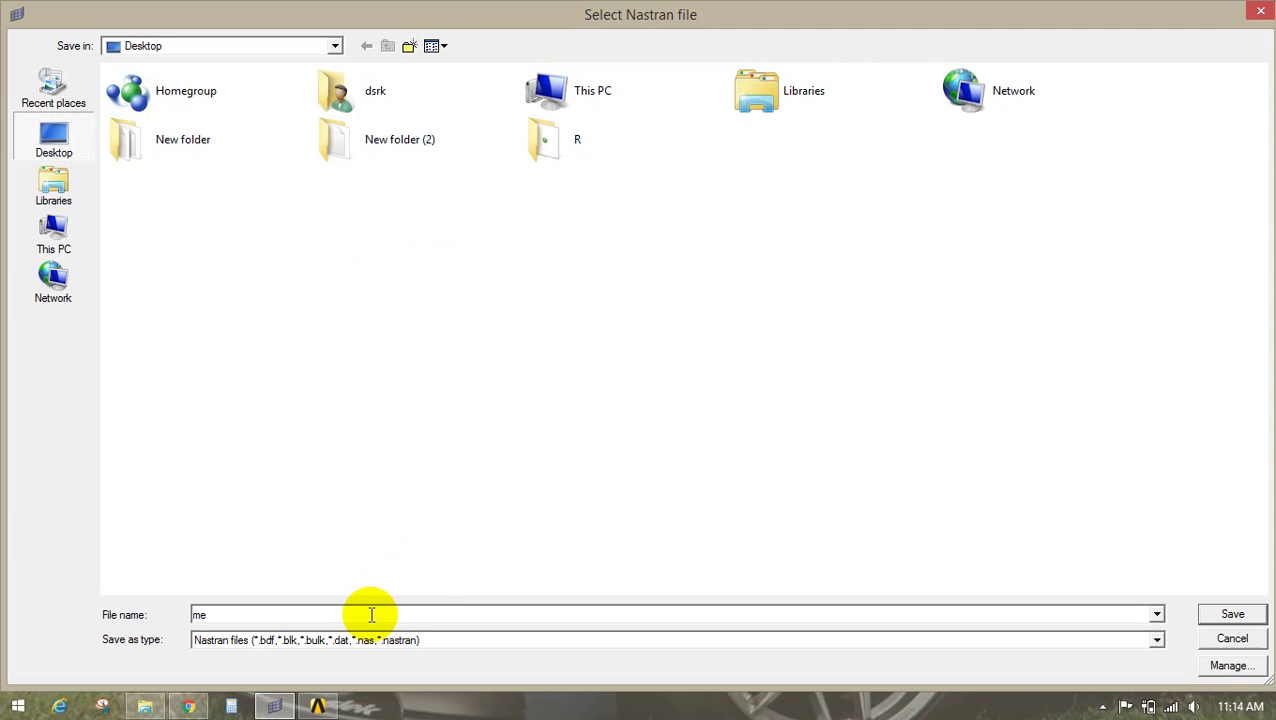
text(sh)
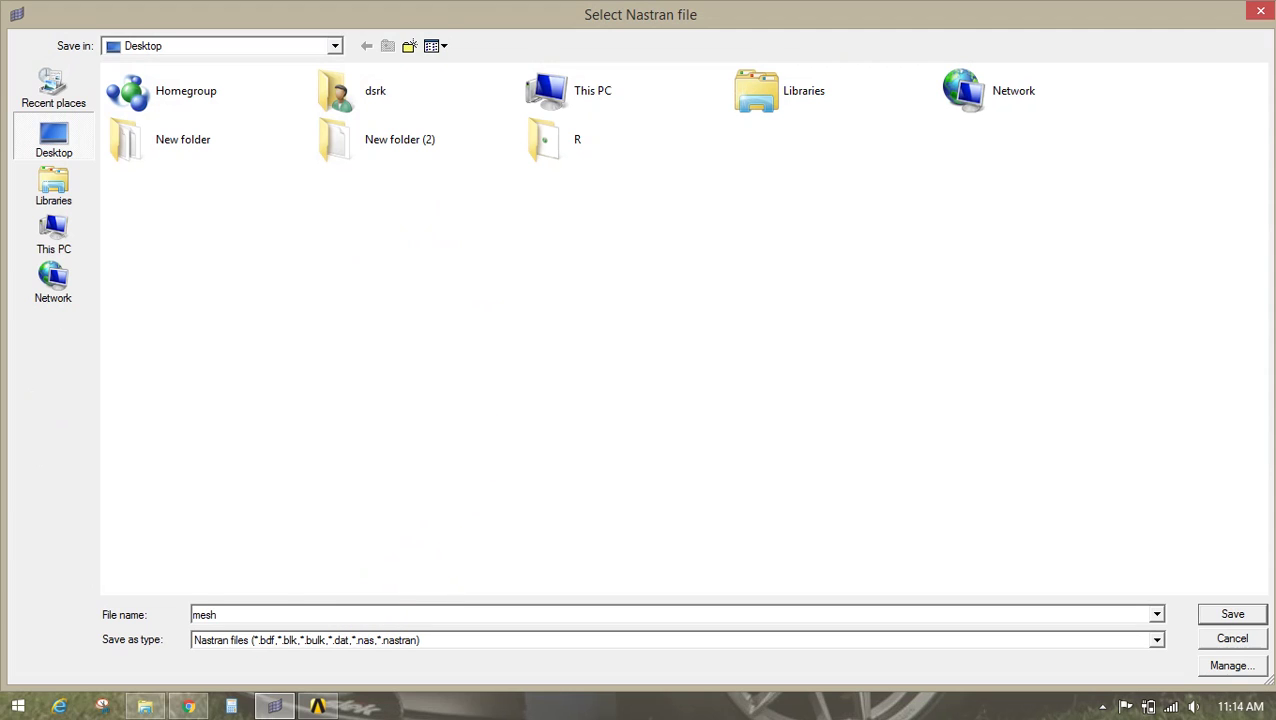
text(ed)
key(Return)
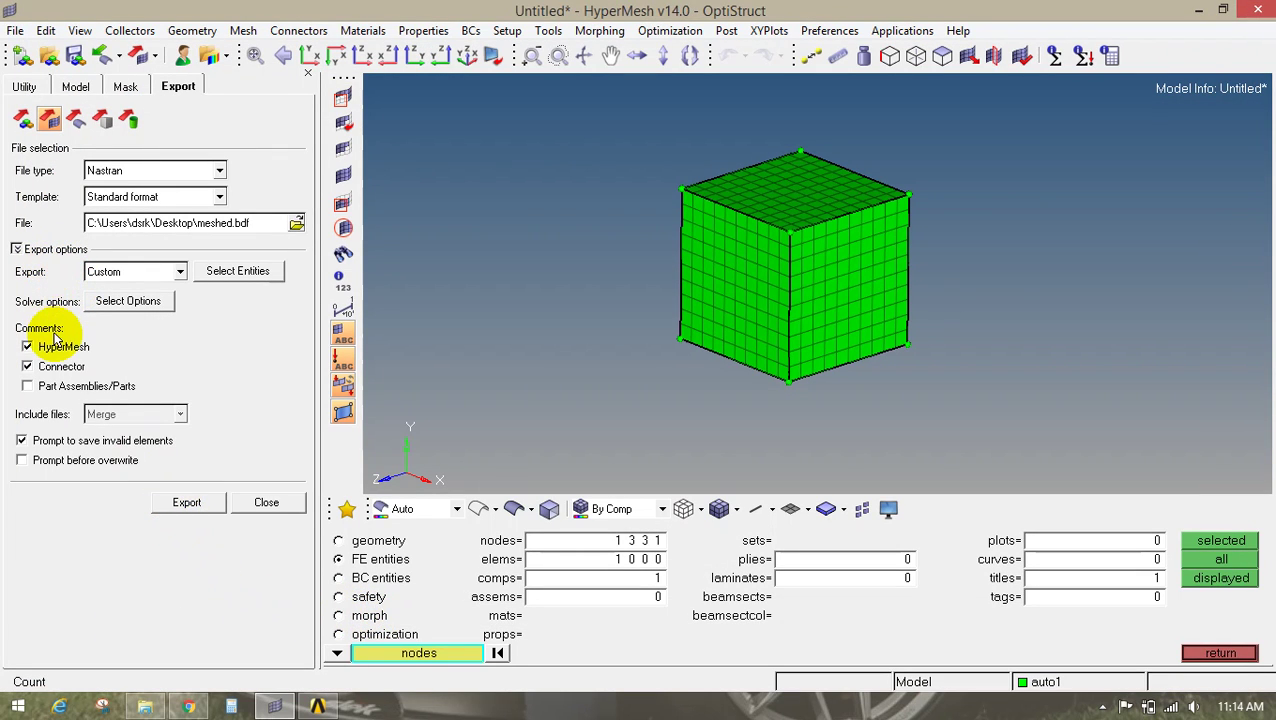
click(176, 508)
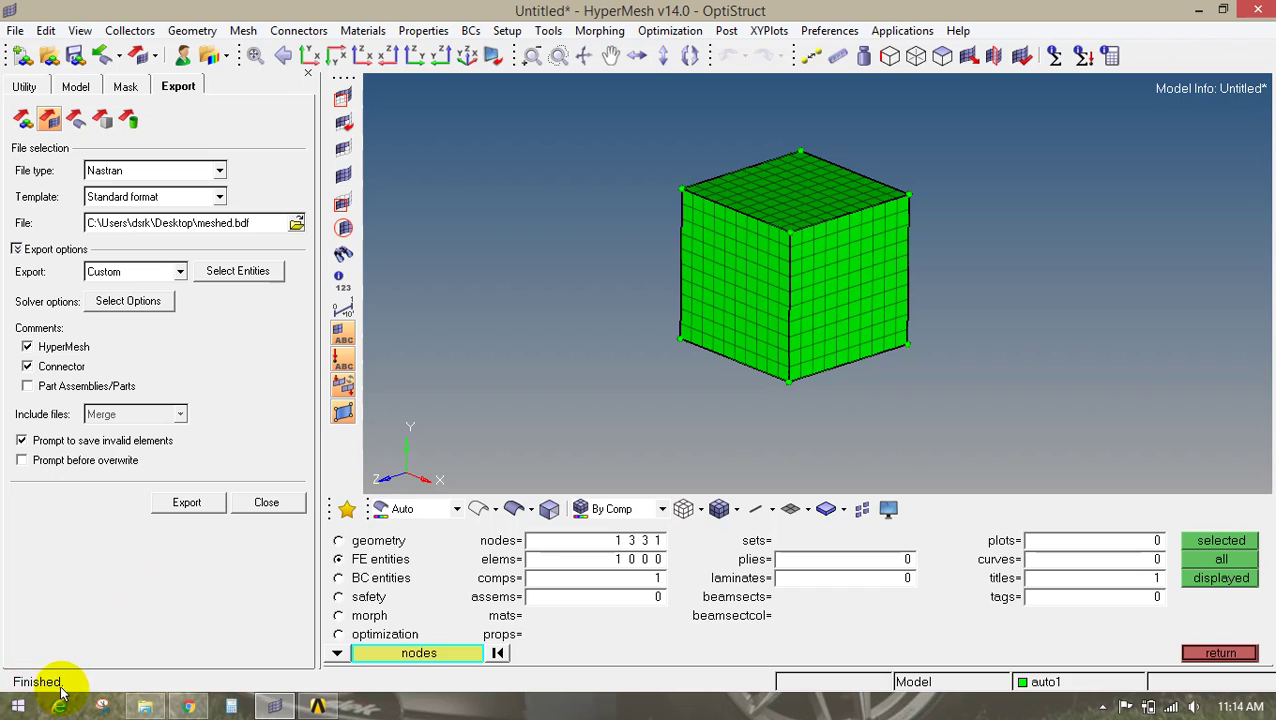
click(266, 506)
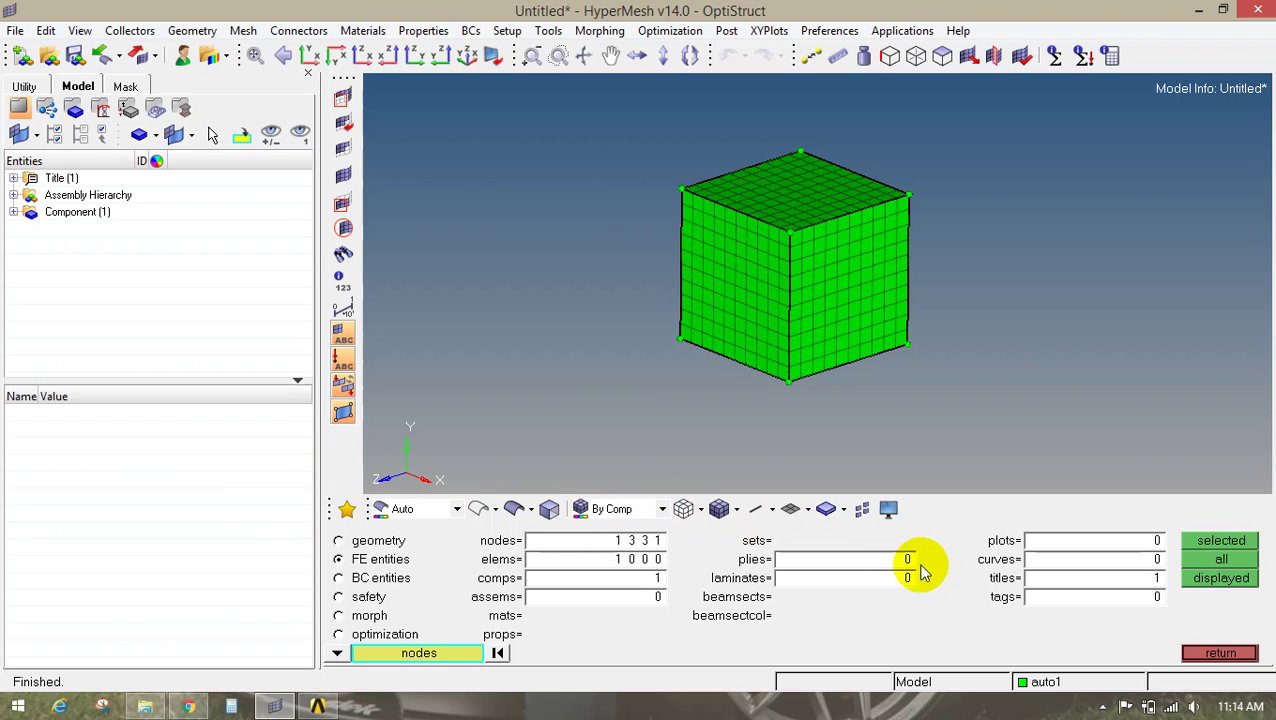
Delete the existing Finite Element Modeler system from the Workbench project.
mouse_move(320, 706)
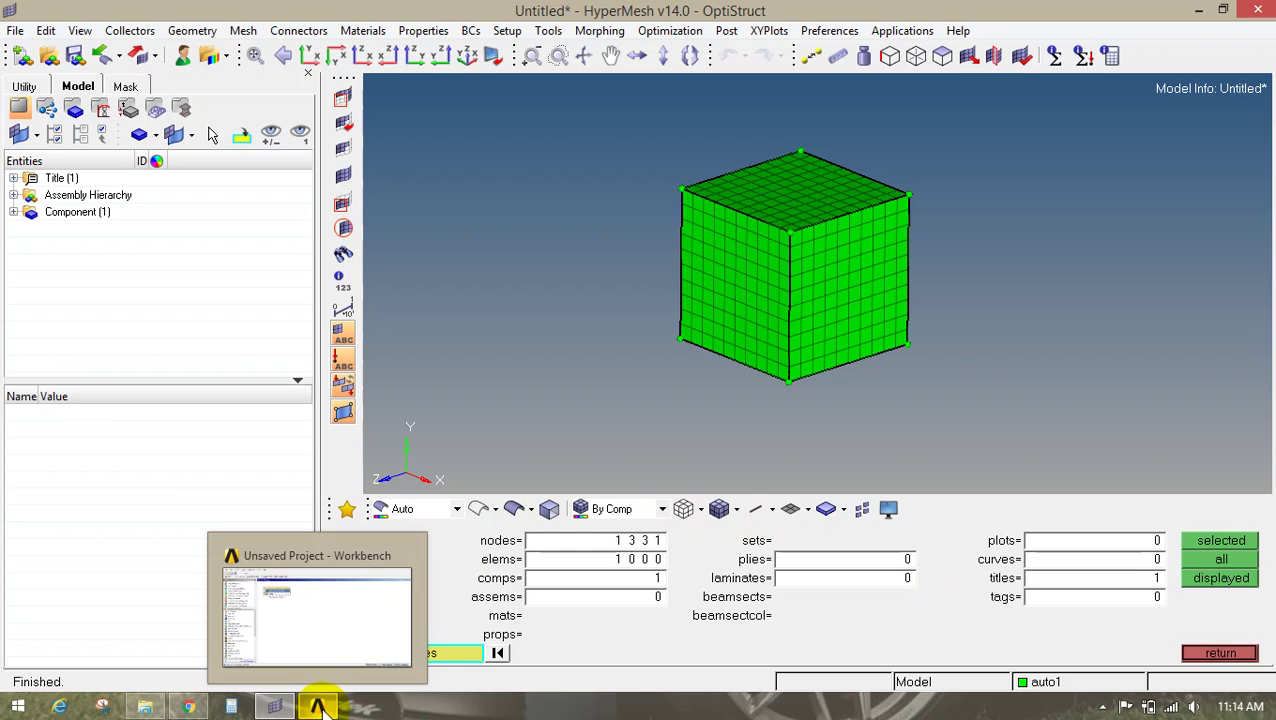
click(320, 645)
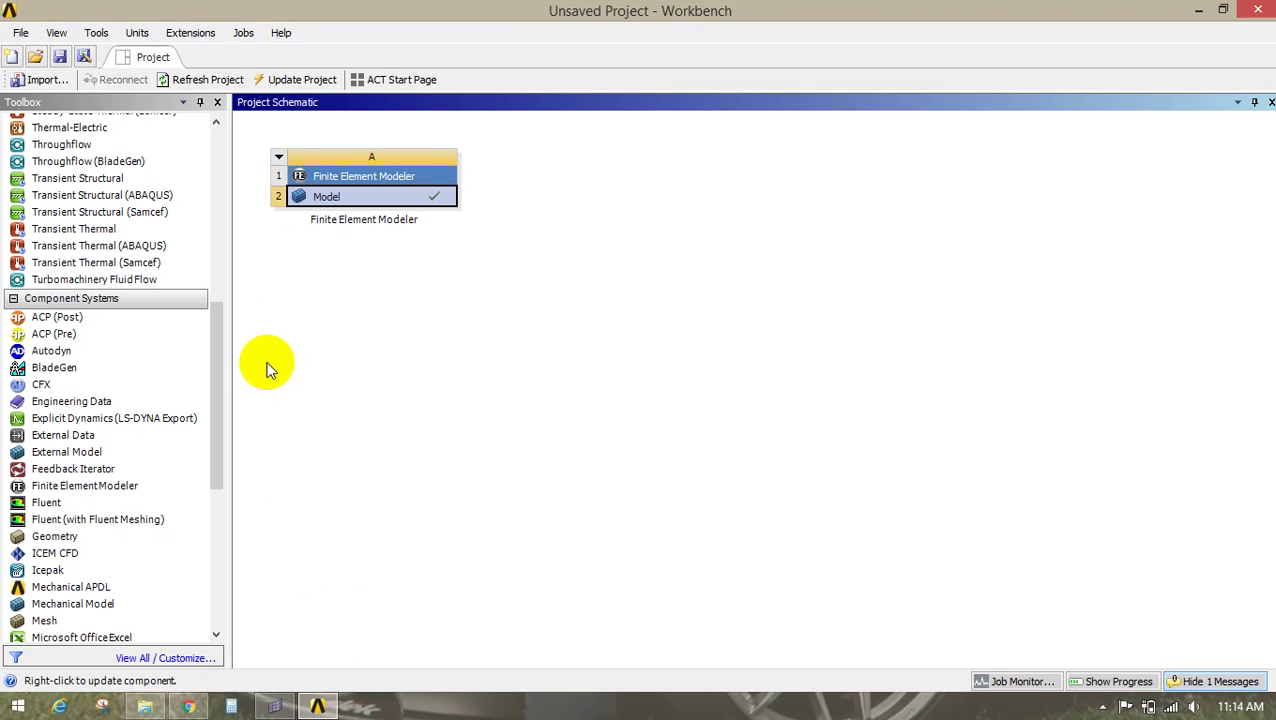
click(279, 158)
click(293, 266)
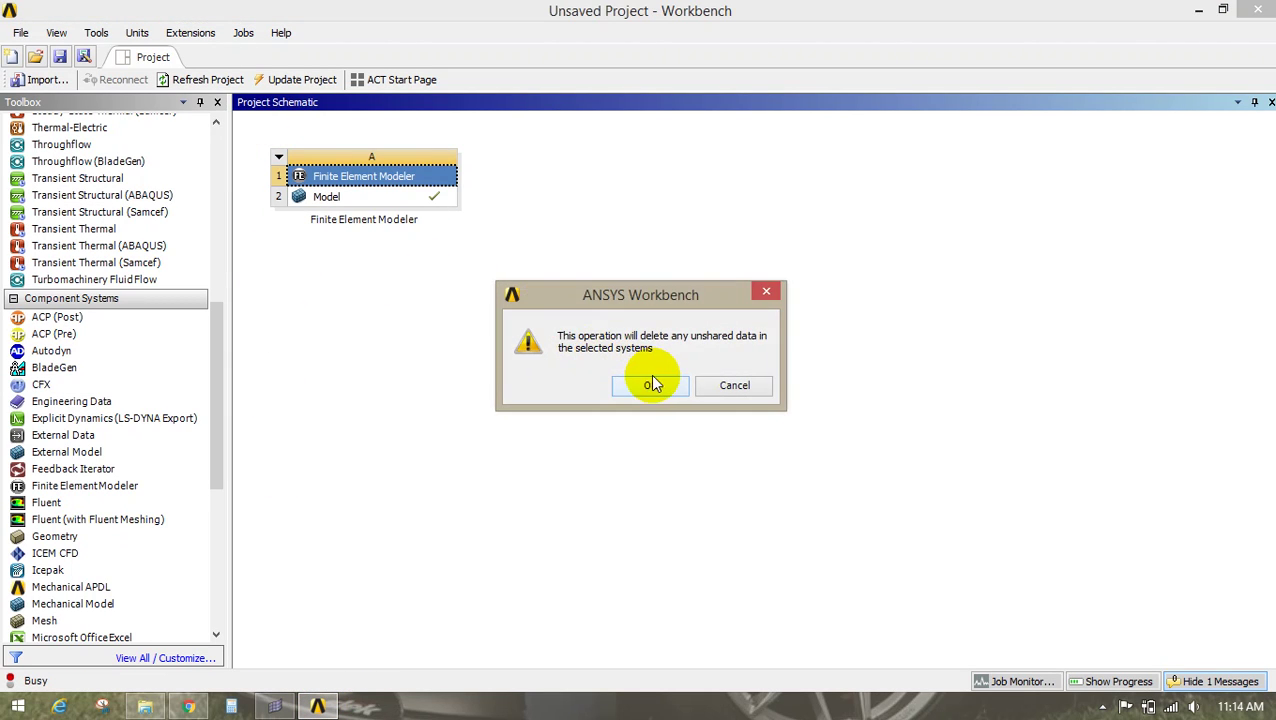
click(650, 384)
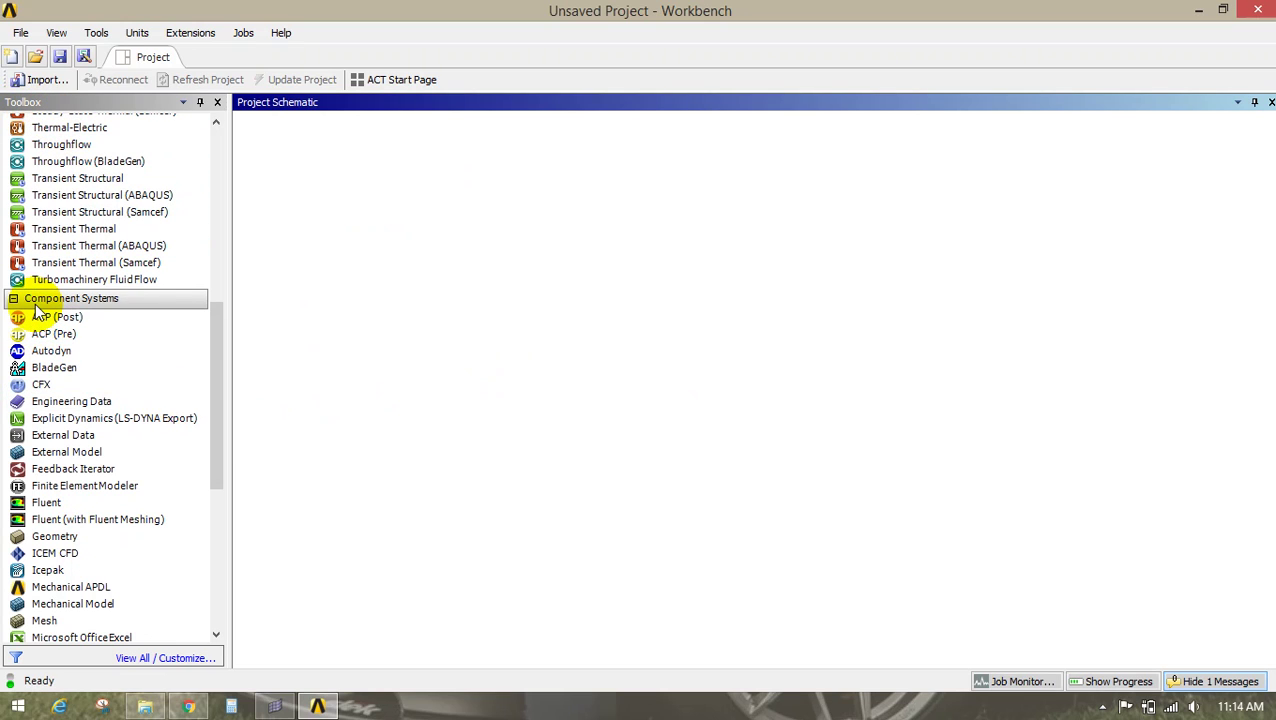
click(203, 318)
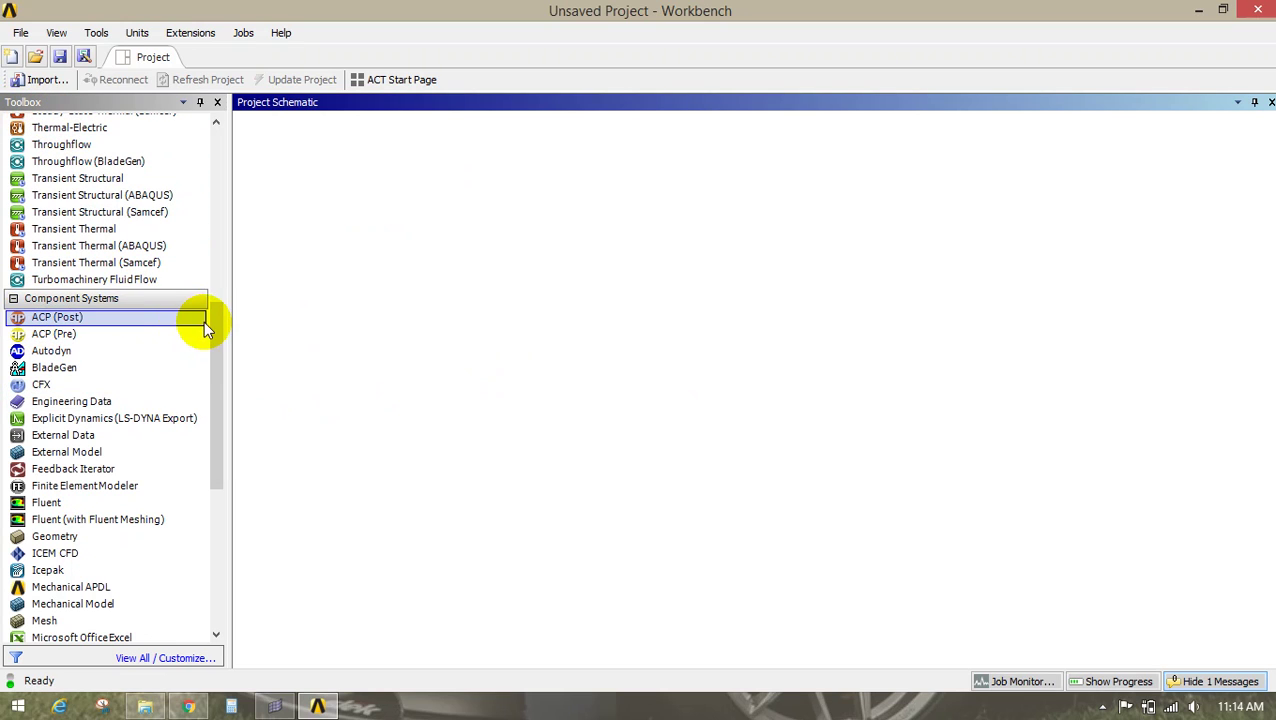
Add a new Finite Element Modeler system and browse for an input mesh for its Model cell.
double_click(146, 492)
click(349, 278)
click(356, 196)
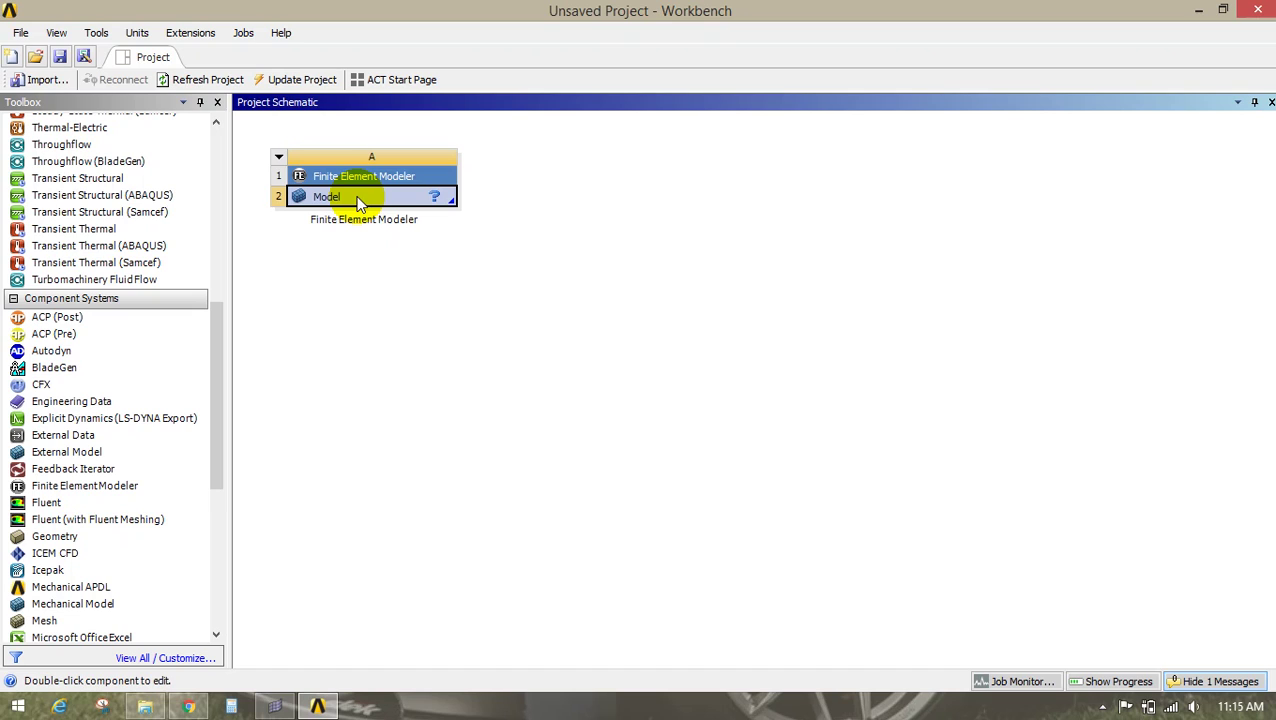
right_click(359, 201)
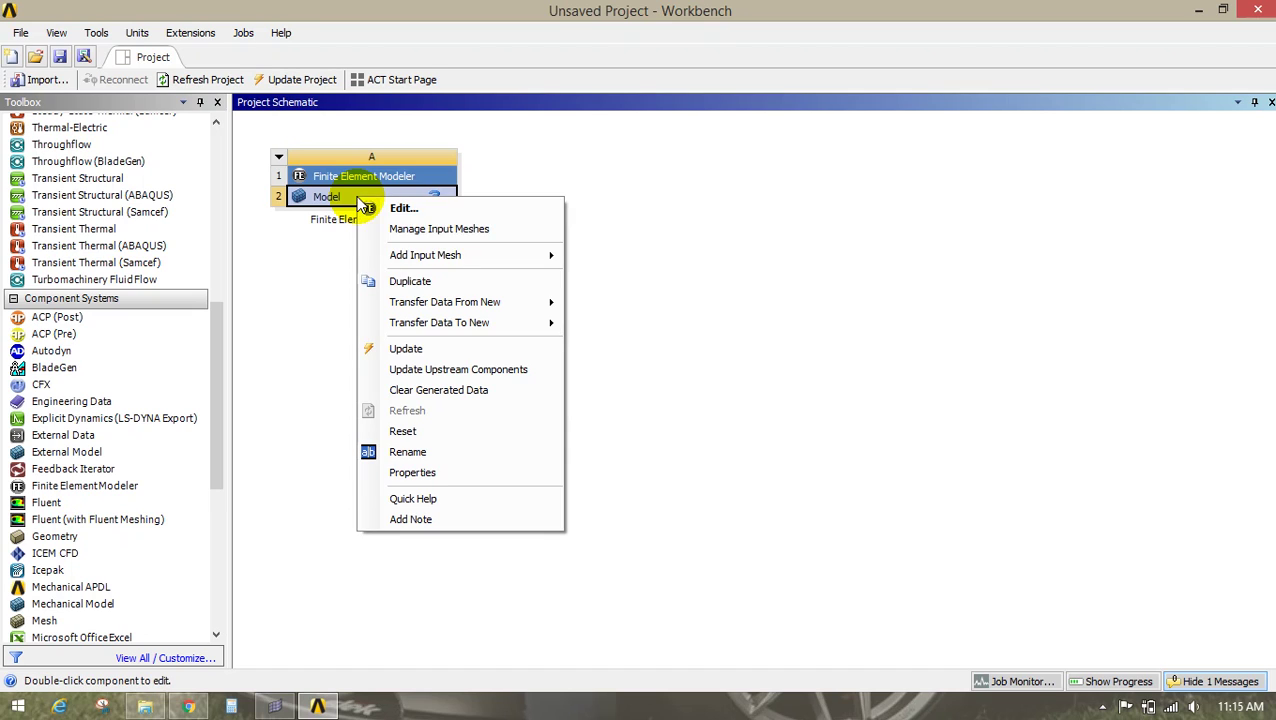
click(372, 258)
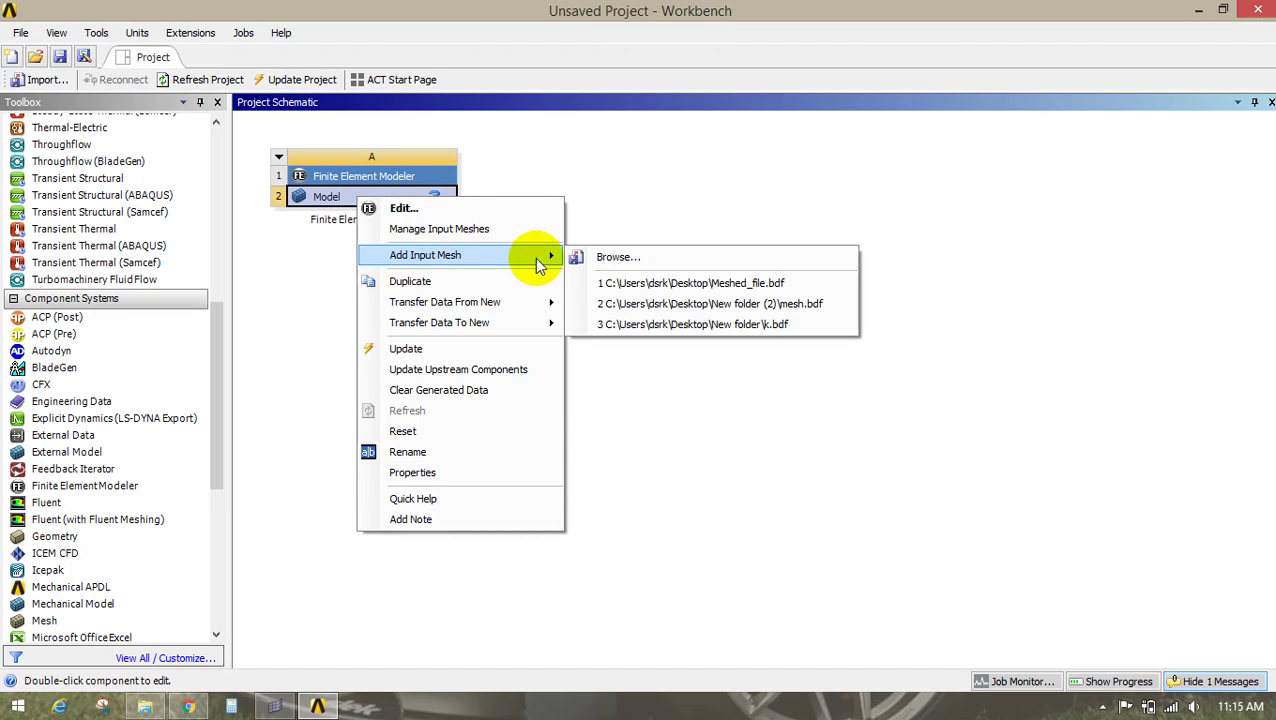
click(589, 260)
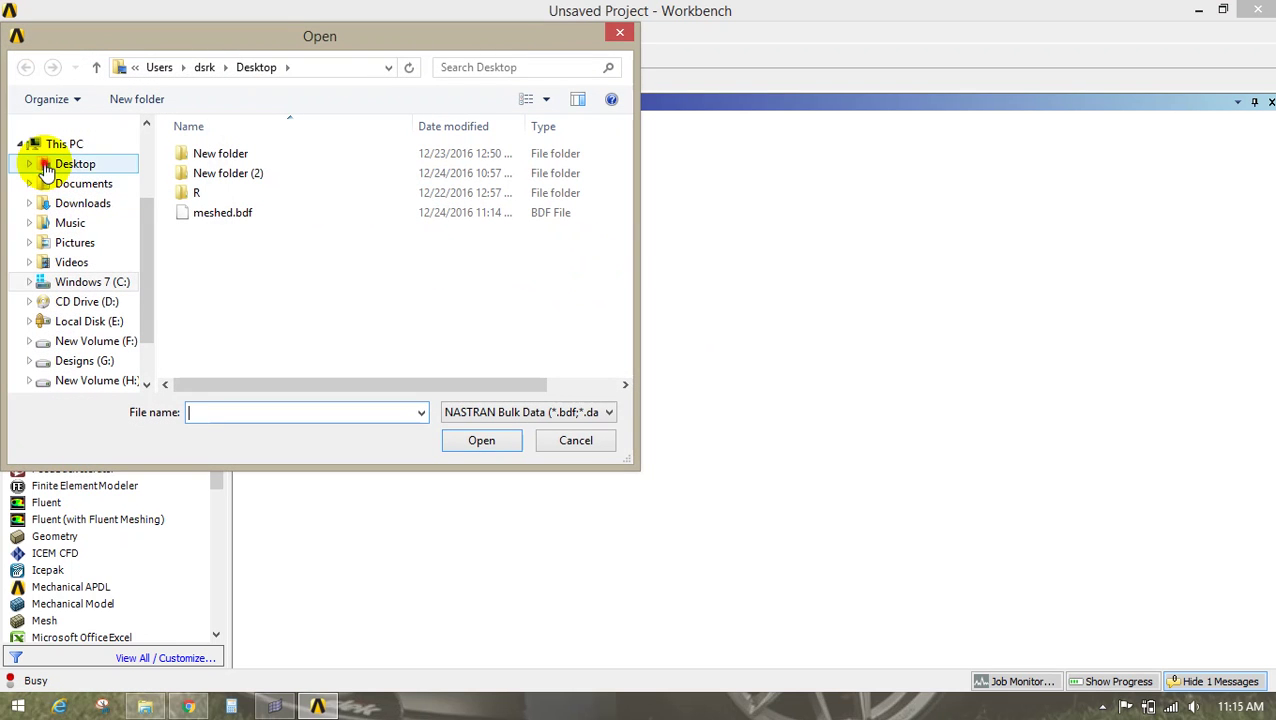
Import meshed.bdf from the Desktop as a NASTRAN Bulk Data input mesh.
click(45, 168)
click(518, 410)
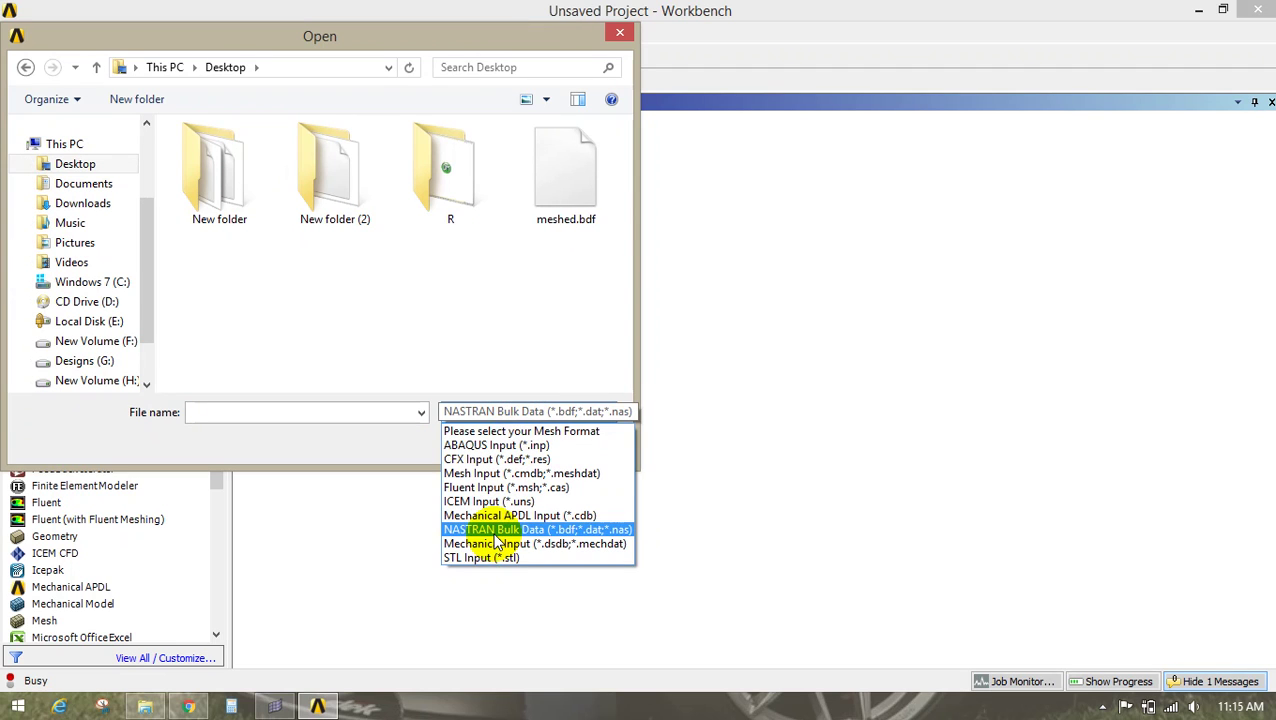
click(484, 530)
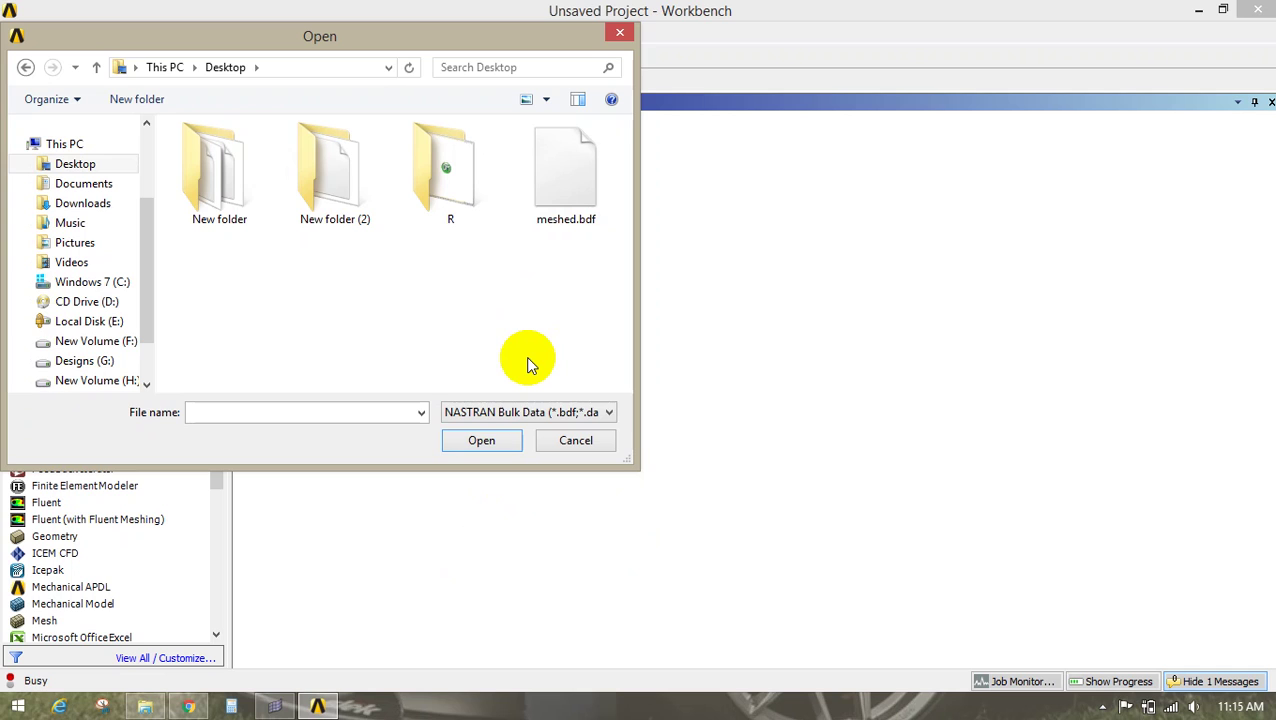
click(557, 210)
click(478, 444)
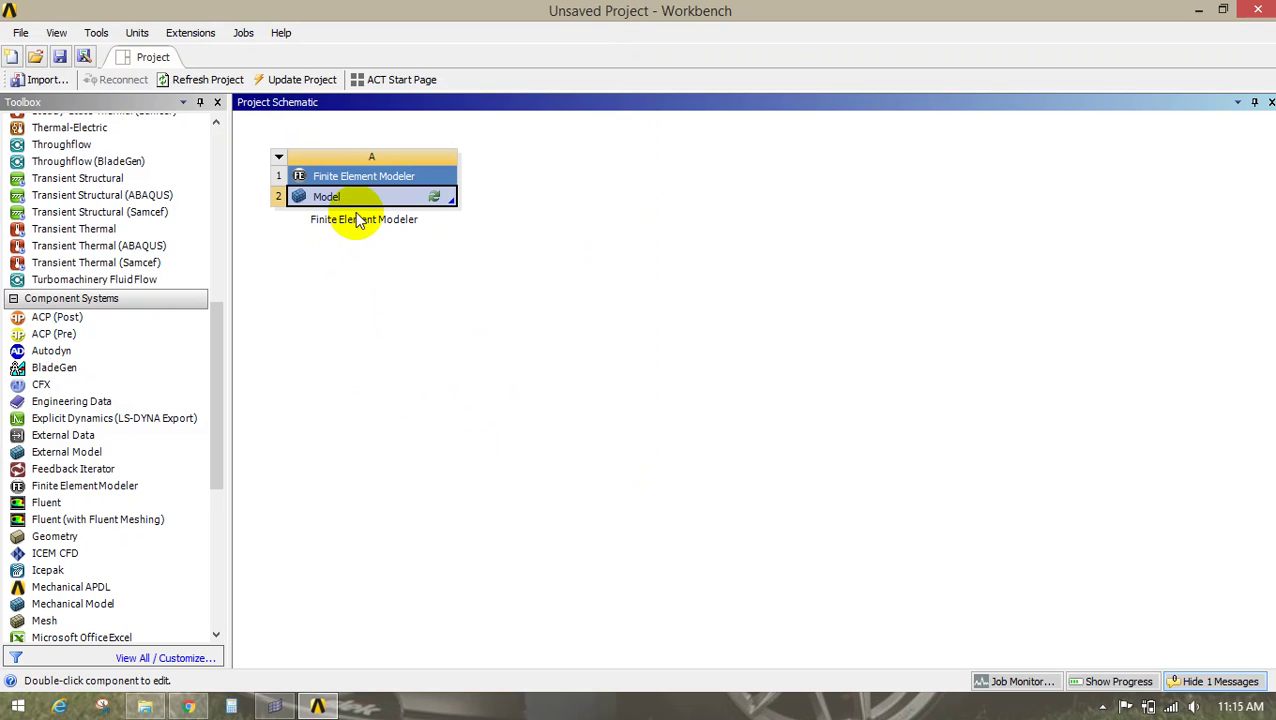
Launch FE Modeler, note its 1331 total nodes and 1000 total elements, and compare with HyperMesh.
double_click(365, 199)
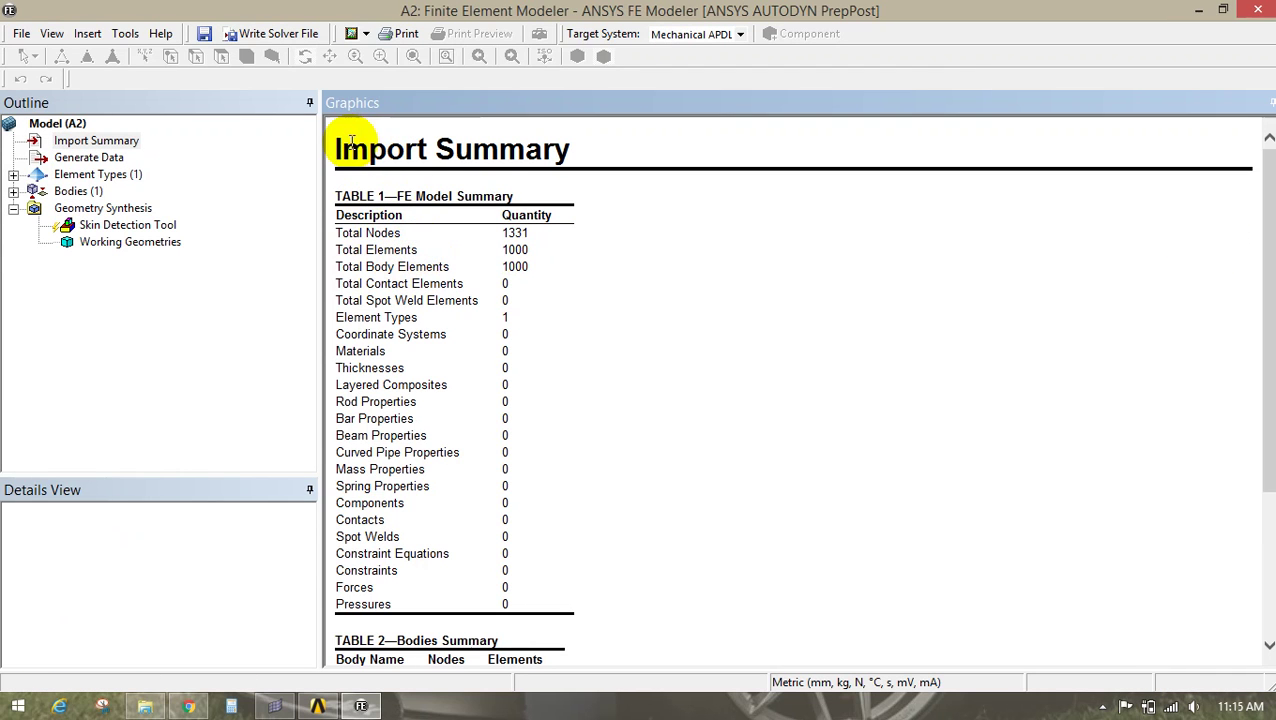
double_click(515, 233)
double_click(515, 250)
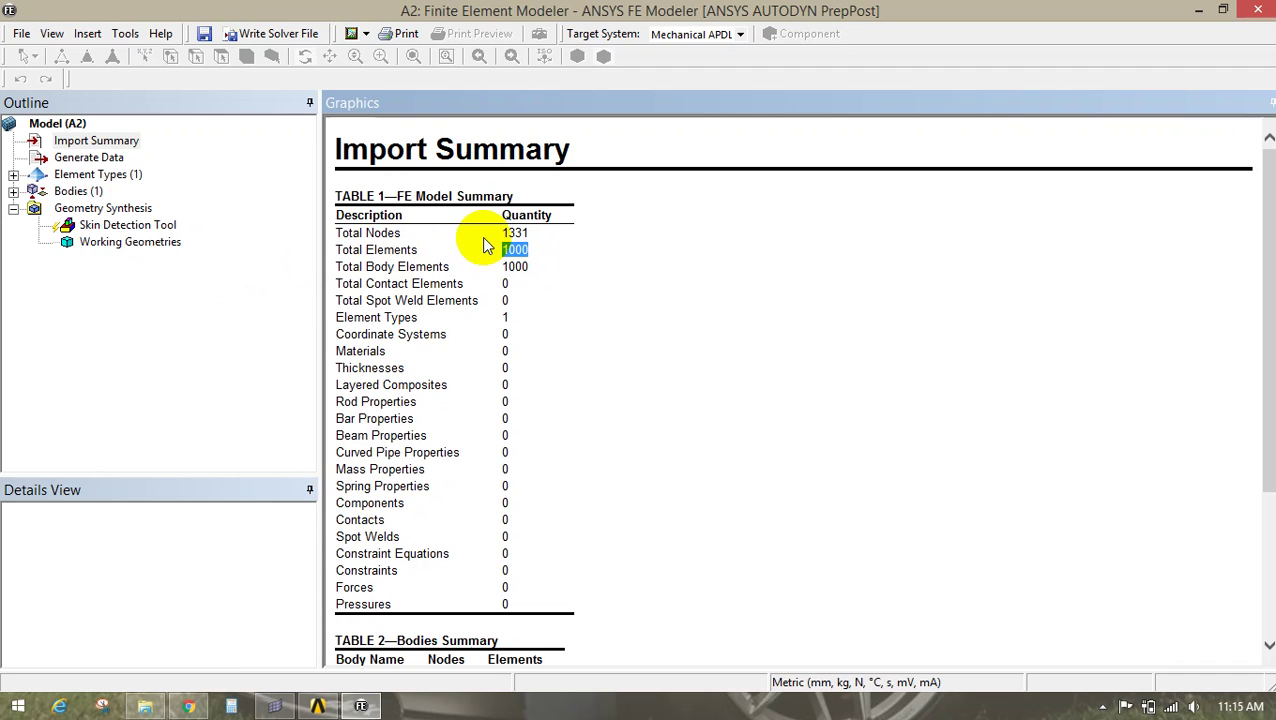
click(276, 704)
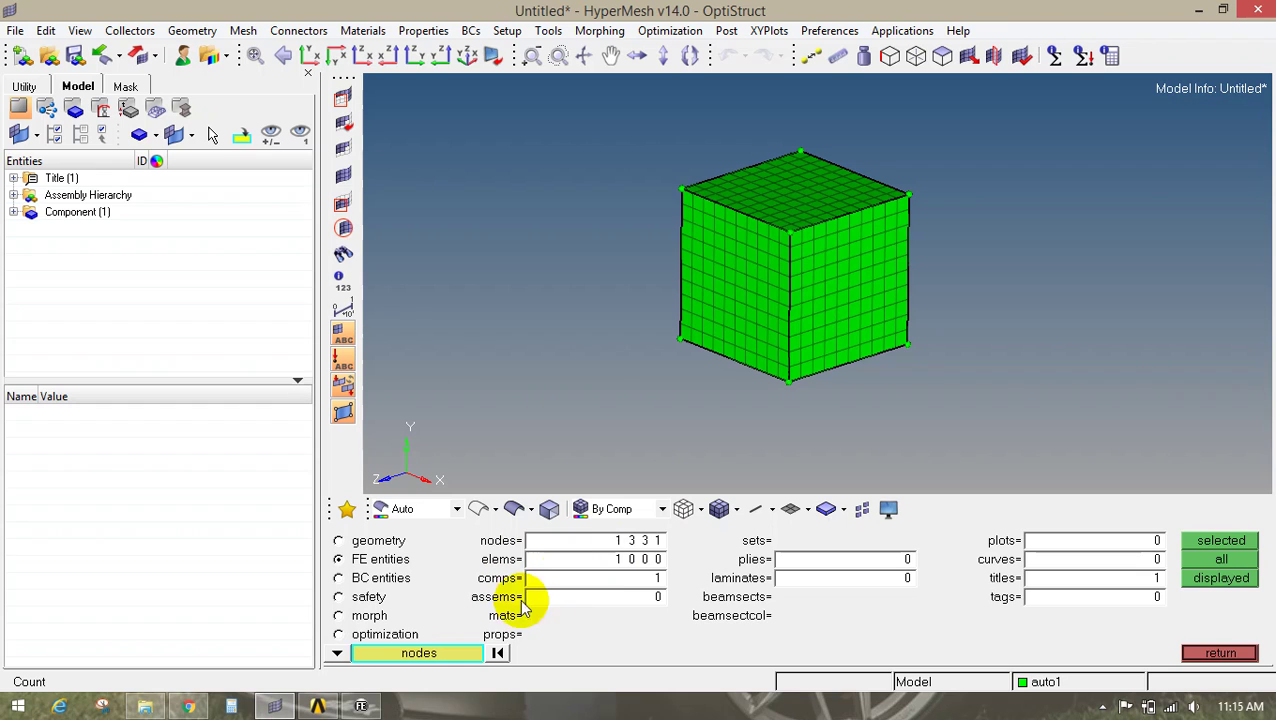
Return from HyperMesh to the FE Modeler Import Summary.
click(361, 704)
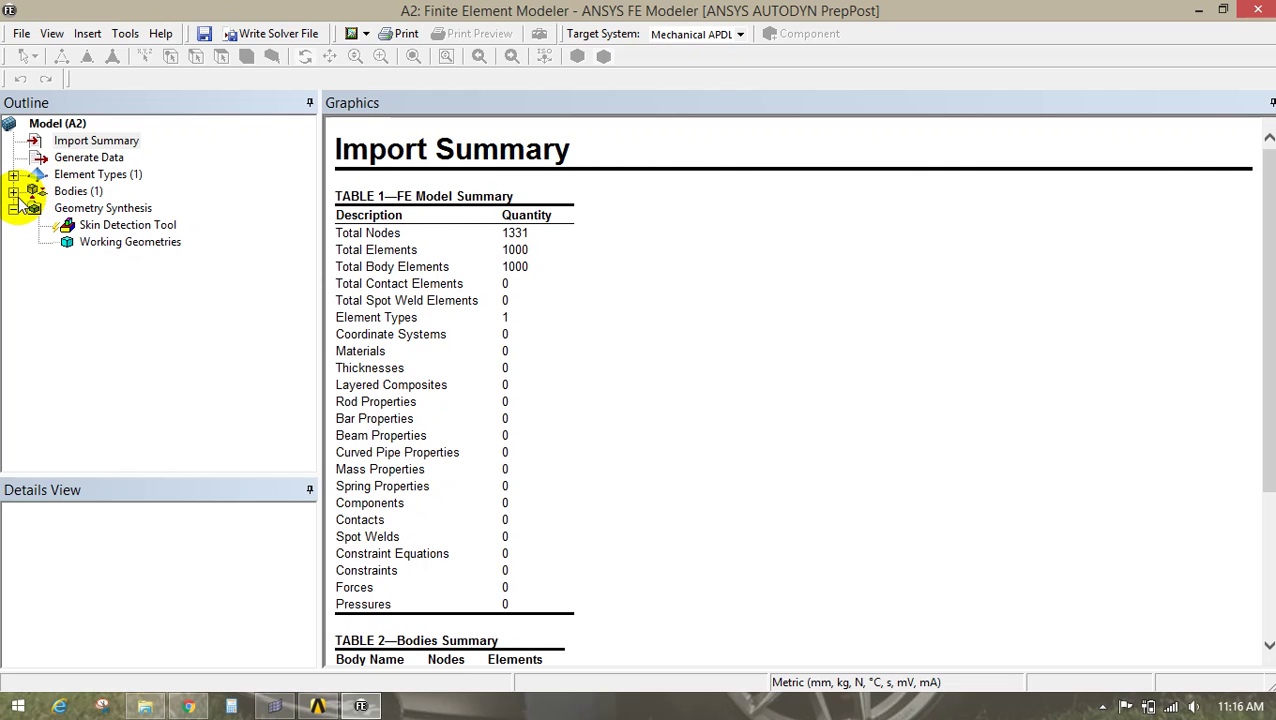
Select the meshed body under Bodies to show its 1000 elements and 1331 nodes, rotating the cube.
click(13, 192)
click(38, 208)
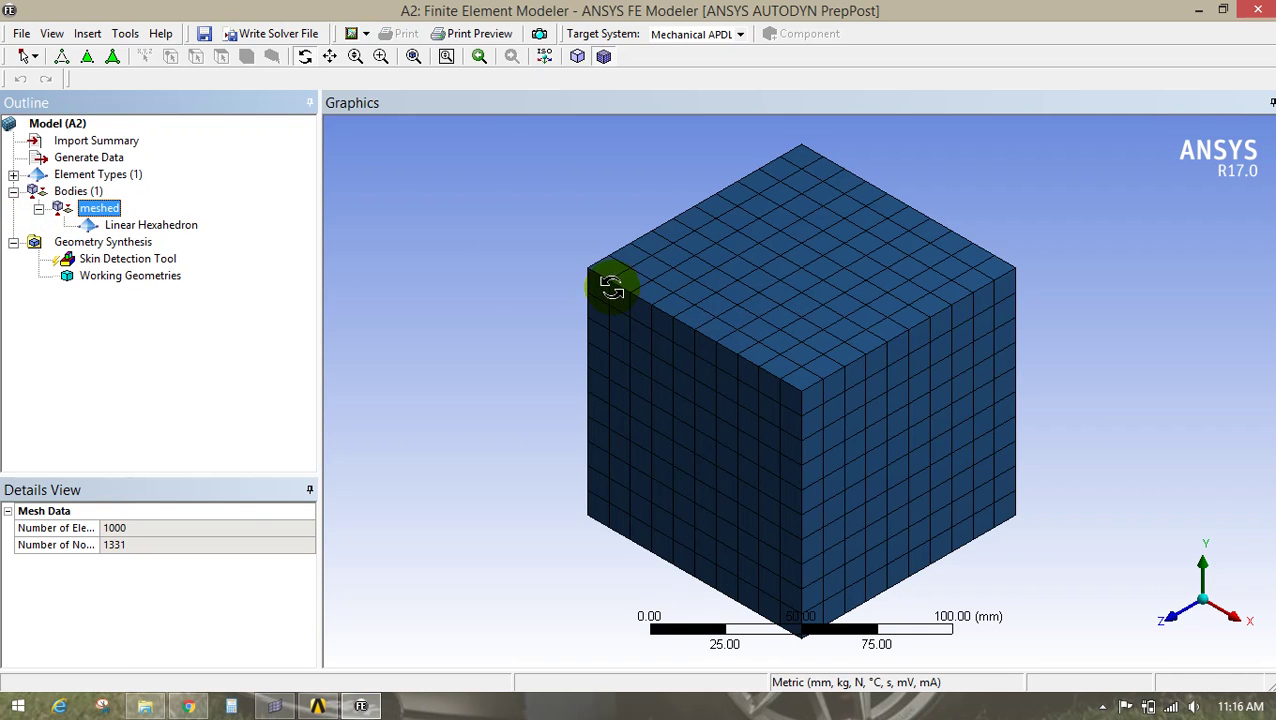
drag(564, 290, 592, 299)
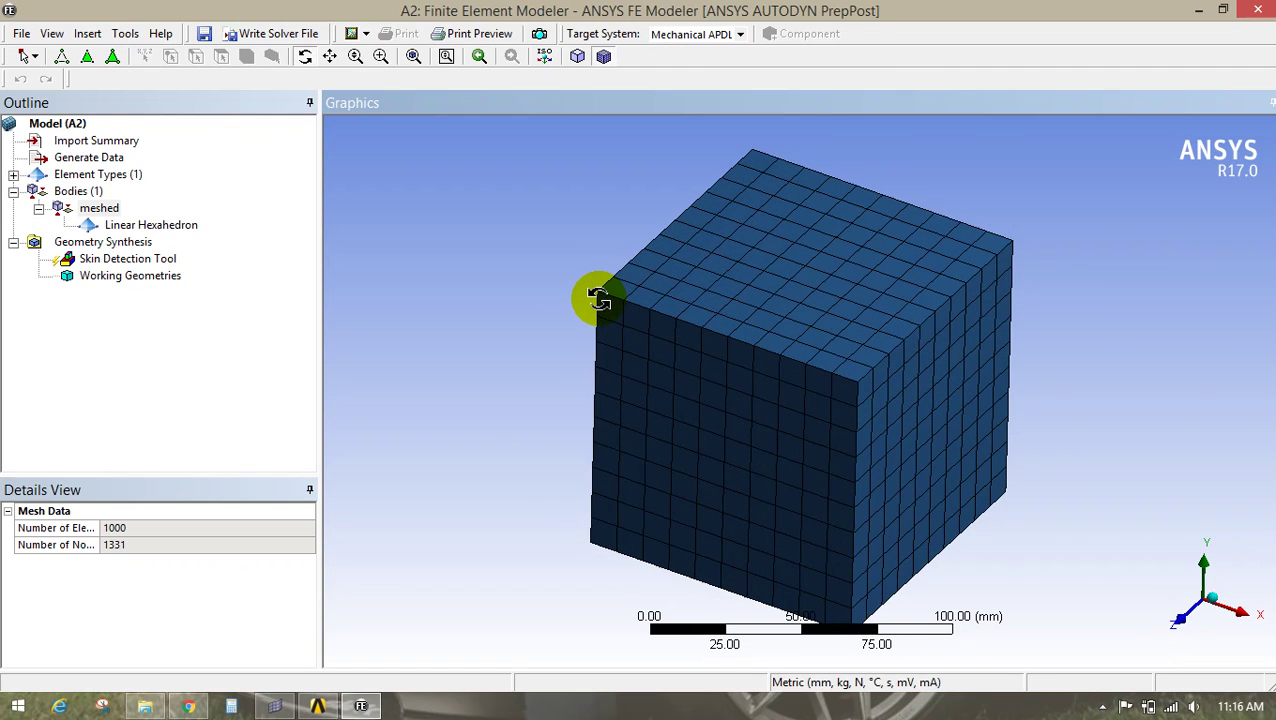
Paint-select nodes along the cube's top edge, then a path of element faces, and clear it.
click(68, 63)
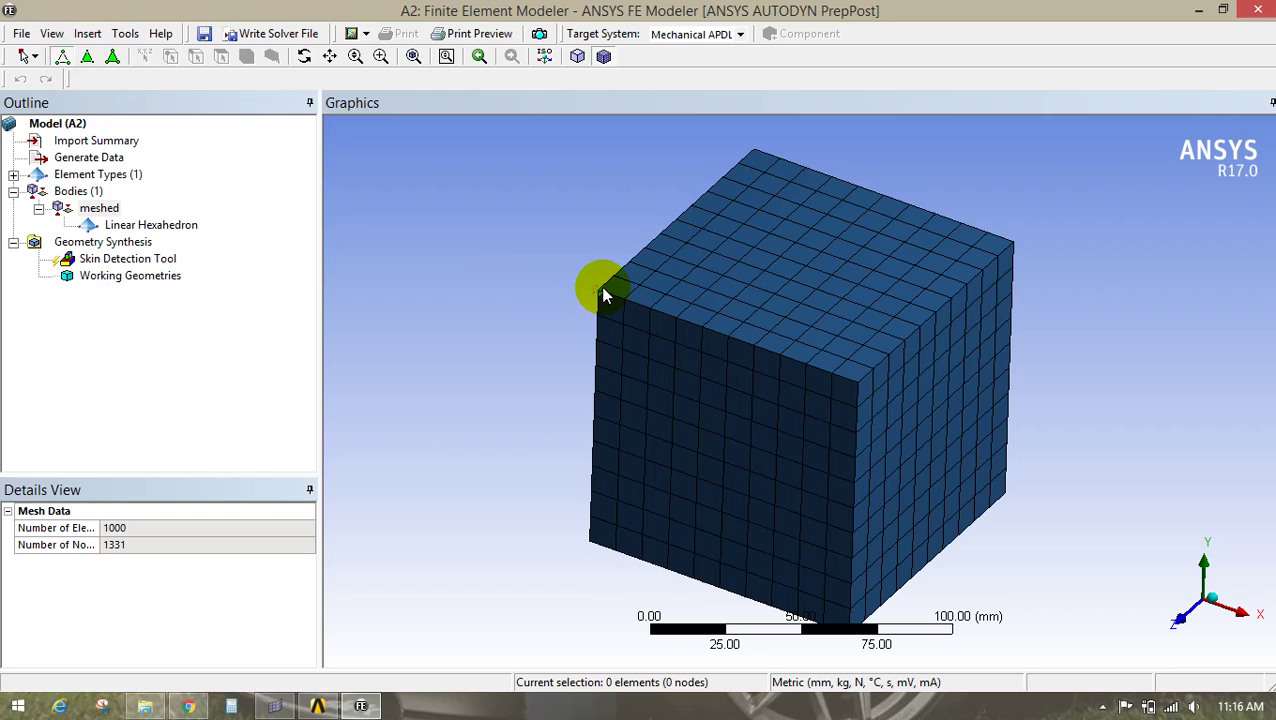
mouse_move(598, 290)
mouse_down()
mouse_move(868, 376)
mouse_move(800, 362)
mouse_move(794, 302)
mouse_move(810, 232)
mouse_up()
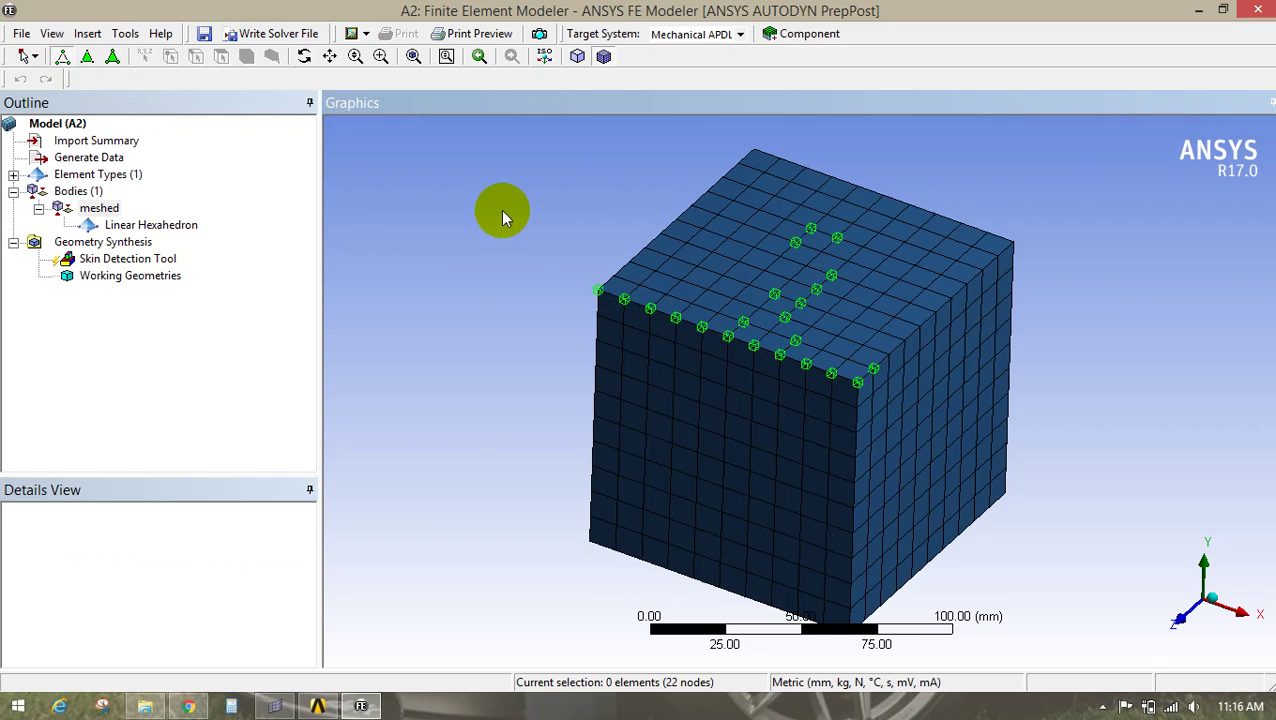
click(88, 56)
mouse_move(616, 301)
mouse_down()
mouse_move(735, 464)
mouse_move(740, 303)
mouse_move(760, 484)
mouse_move(845, 320)
mouse_up()
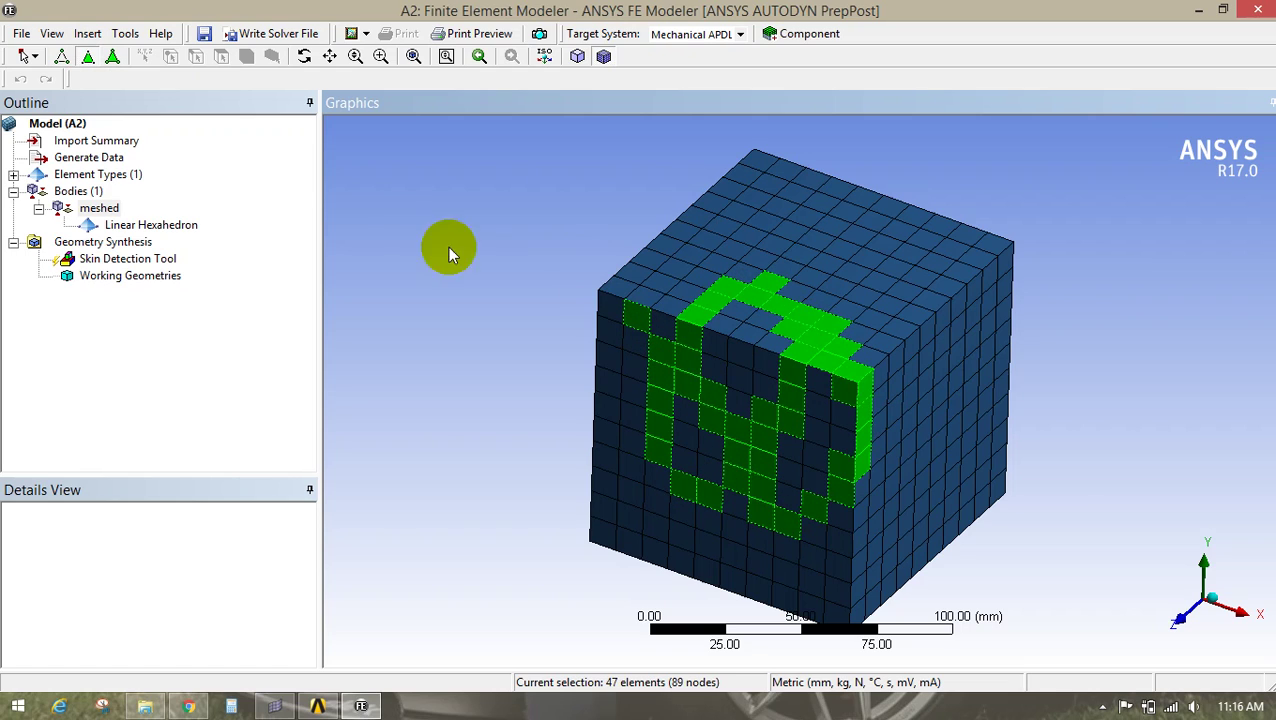
click(367, 224)
Select elements across the cube, ending with top-face element 125 (node 217 at 60, 100, 30).
click(113, 56)
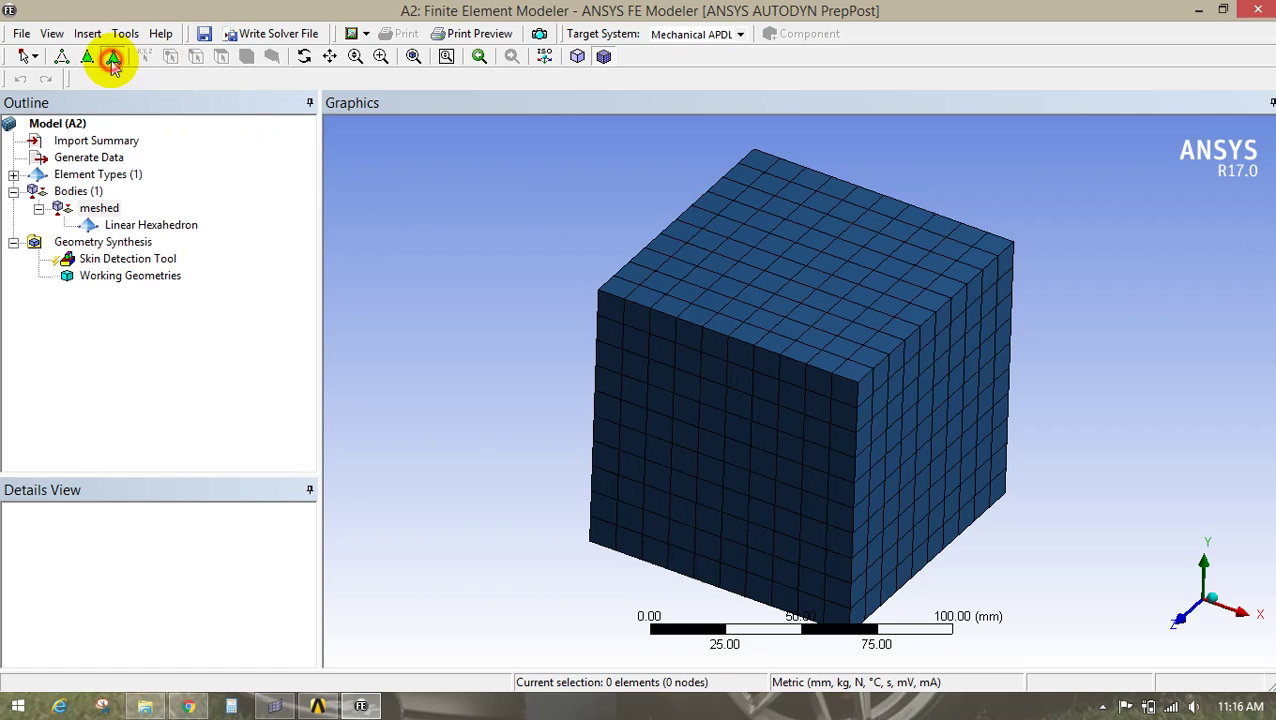
mouse_move(596, 238)
mouse_down()
mouse_move(740, 364)
mouse_move(912, 275)
mouse_move(861, 507)
mouse_move(840, 514)
mouse_move(775, 490)
mouse_up()
click(852, 243)
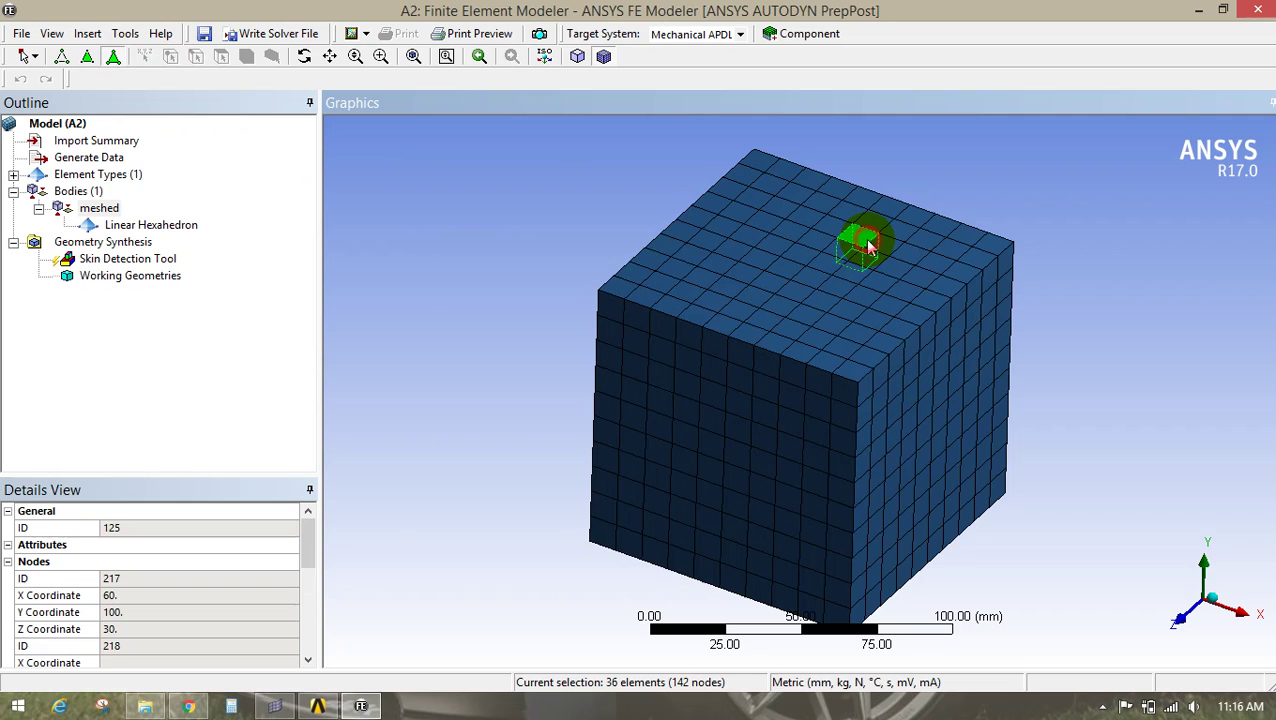